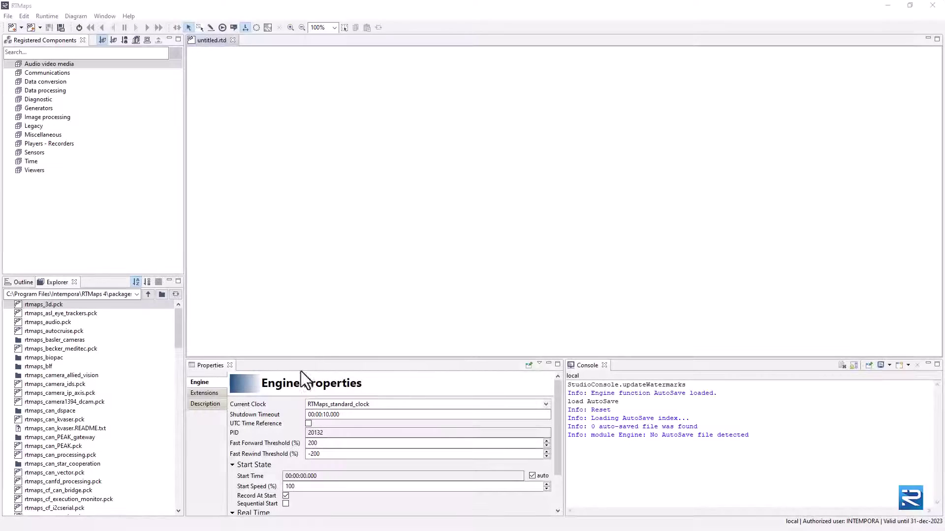
Step: Add a Recorder (RecFile_1) from Players - Recorders, then list the Generators category
double_click(52, 145)
mouse_move(52, 161)
mouse_down()
mouse_move(552, 154)
mouse_move(584, 139)
mouse_up()
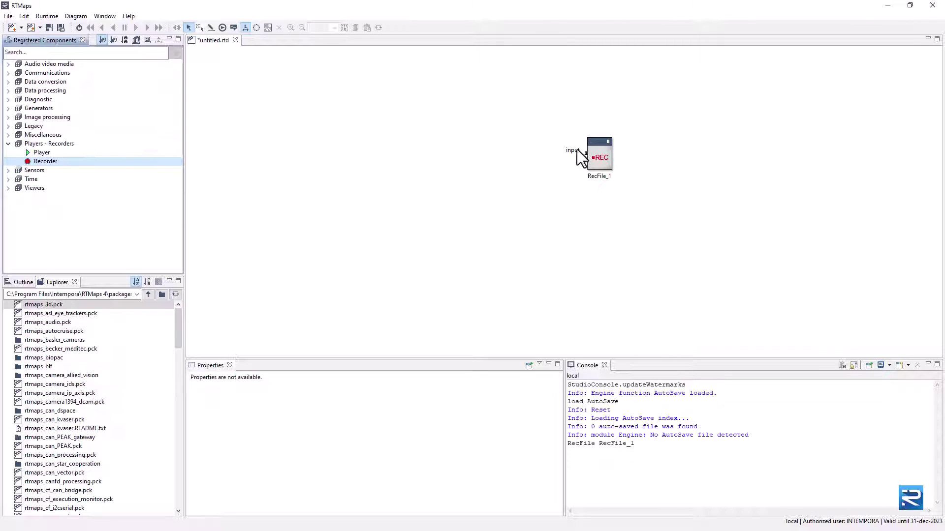
click(9, 144)
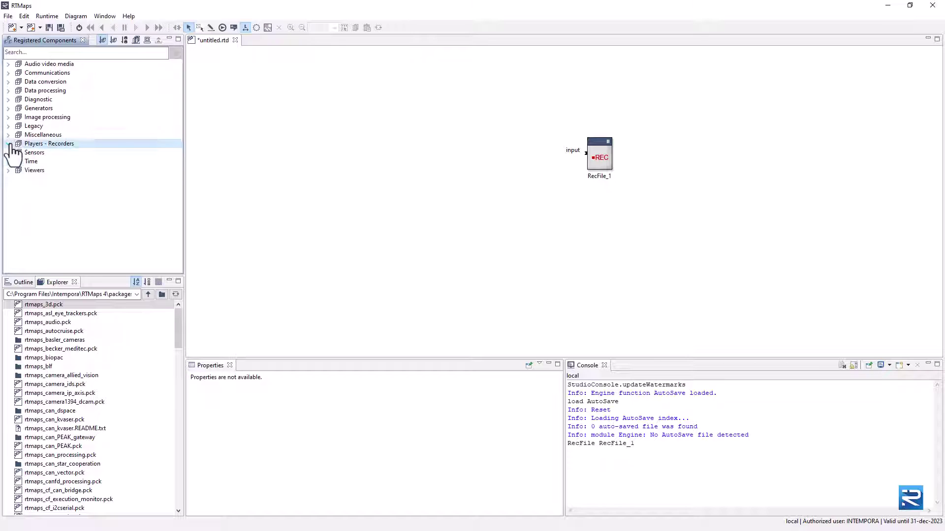
click(9, 108)
click(9, 109)
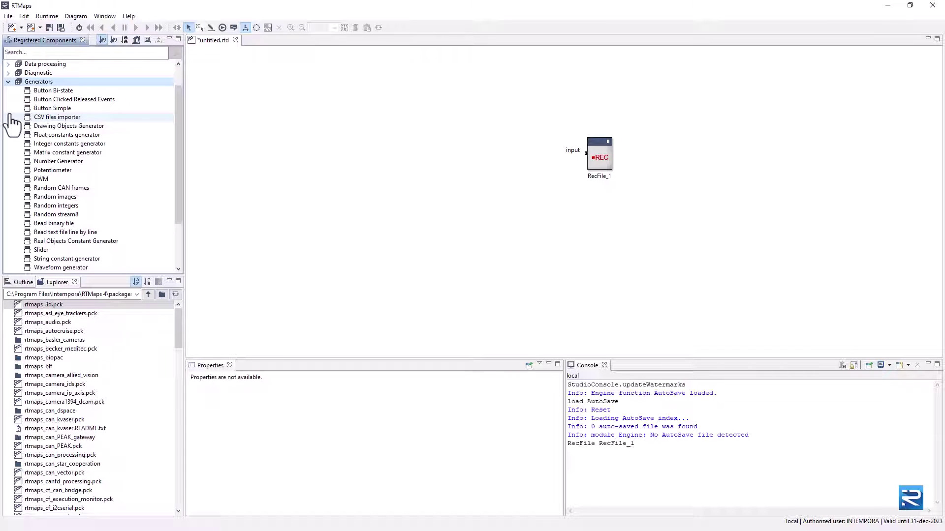
Step: Add Random integers, Random stream8, Random images and Random CAN frames generators beside RecFile_1
drag(55, 205, 329, 68)
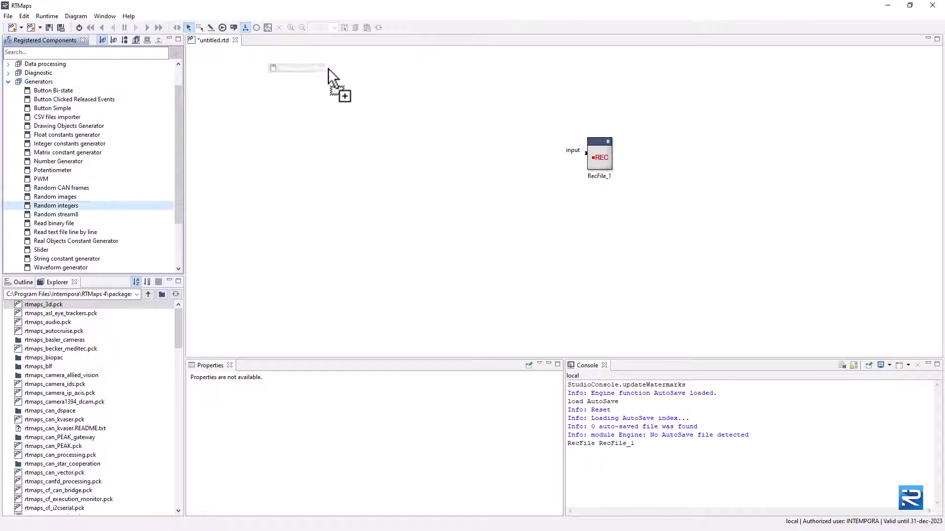
drag(73, 214, 348, 144)
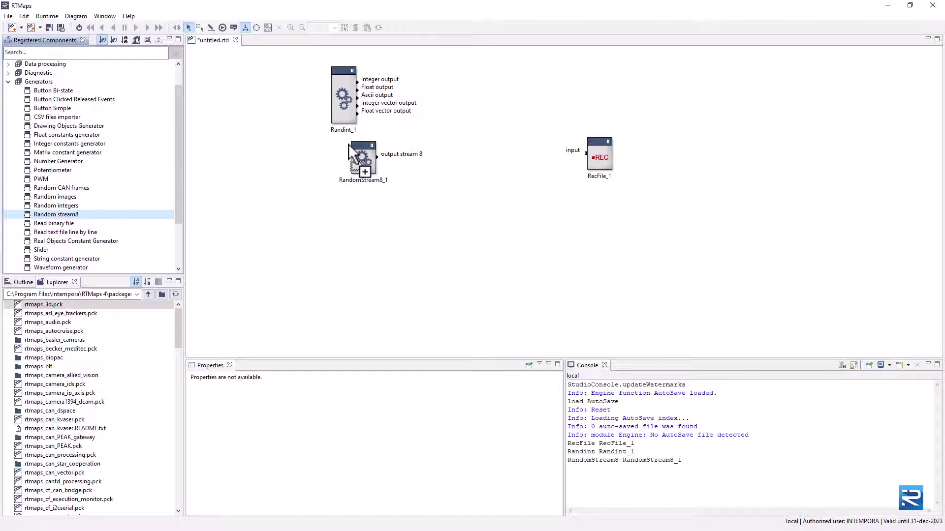
drag(55, 197, 327, 202)
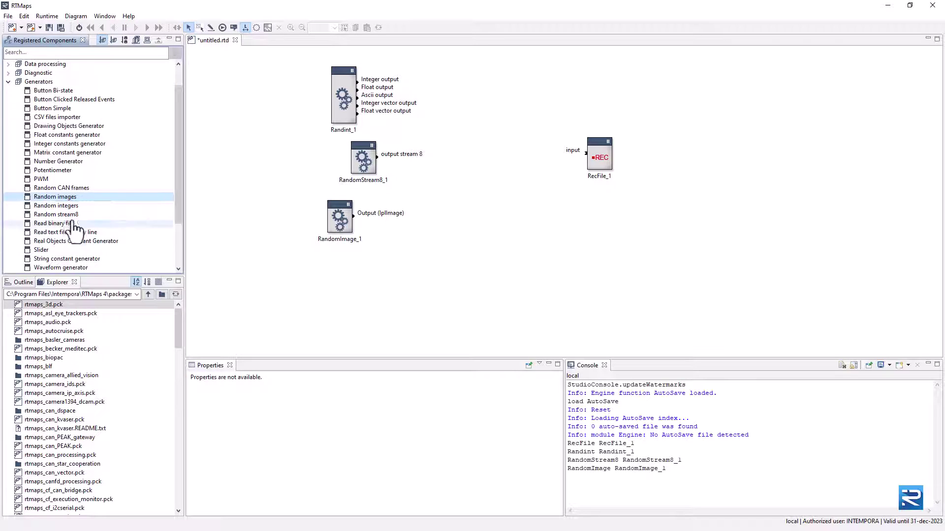
mouse_move(62, 188)
mouse_down()
mouse_move(280, 232)
mouse_move(344, 265)
mouse_up()
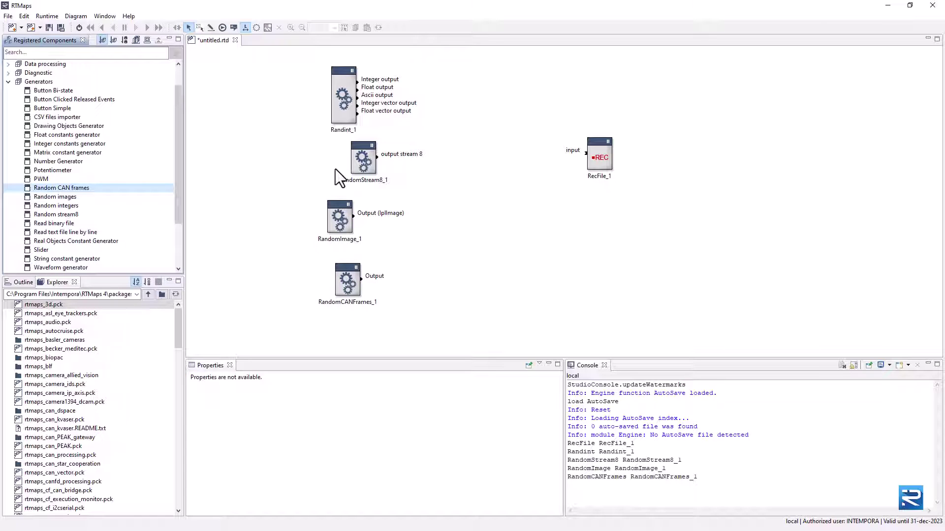
drag(338, 157, 354, 111)
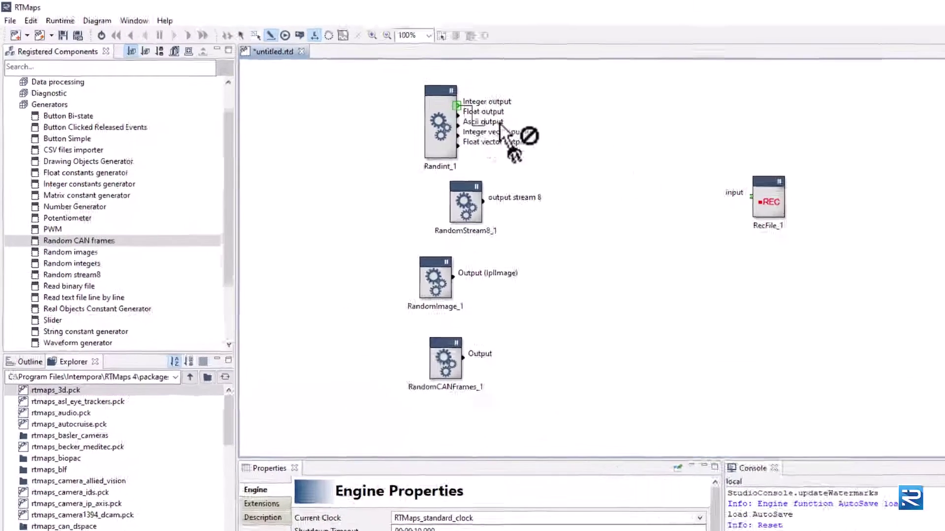
Step: Wire Randint_1's integer output to RecFile_1 and record it as Tabbed text - CSV
drag(349, 85, 402, 116)
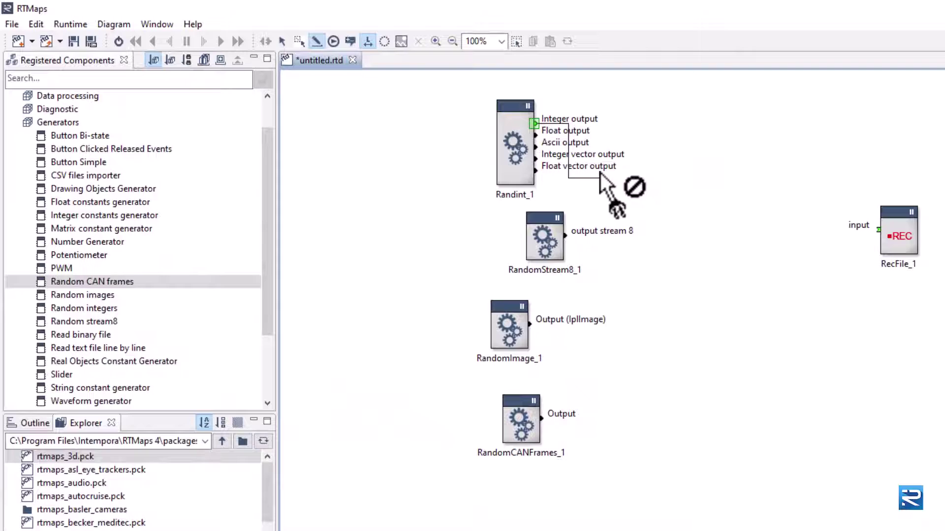
drag(599, 172, 900, 234)
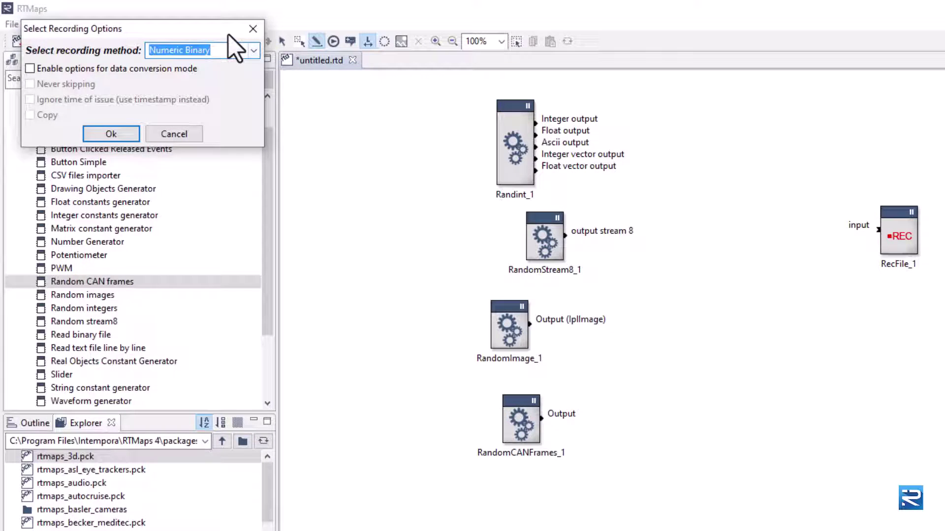
click(391, 155)
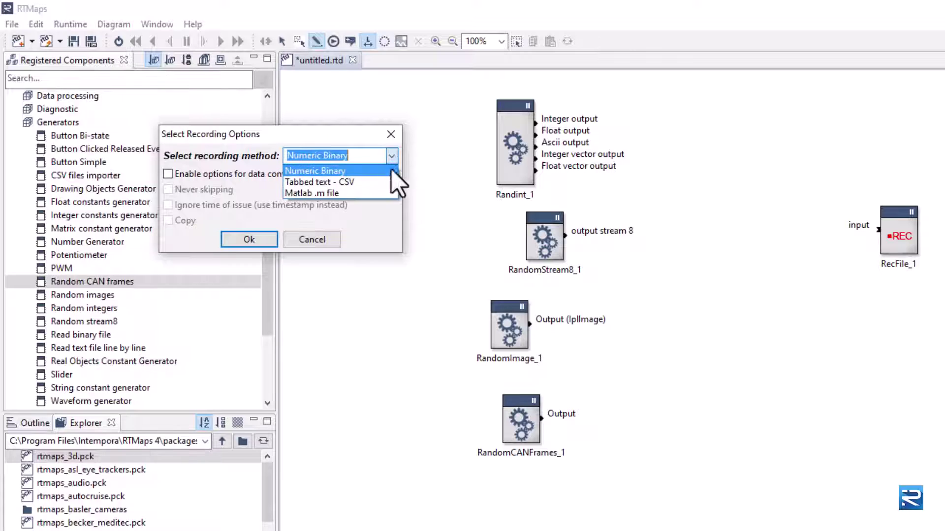
click(369, 185)
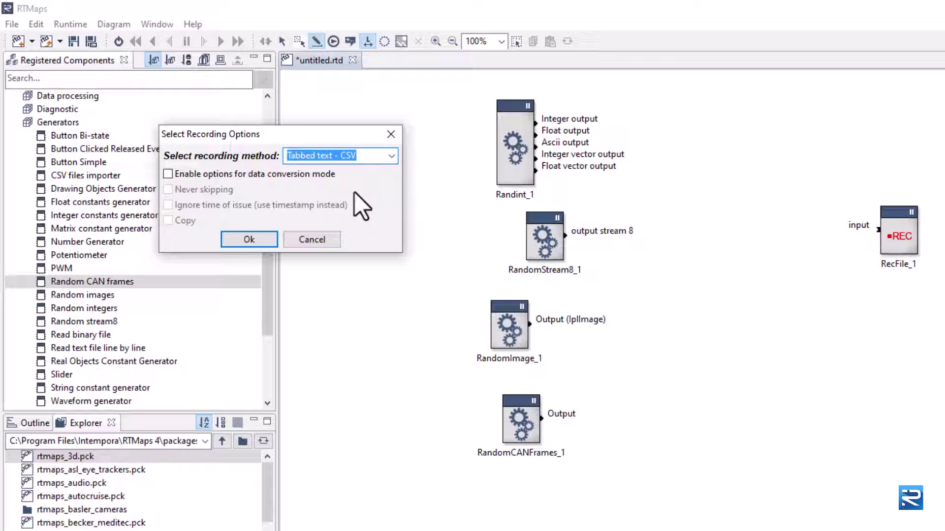
click(290, 176)
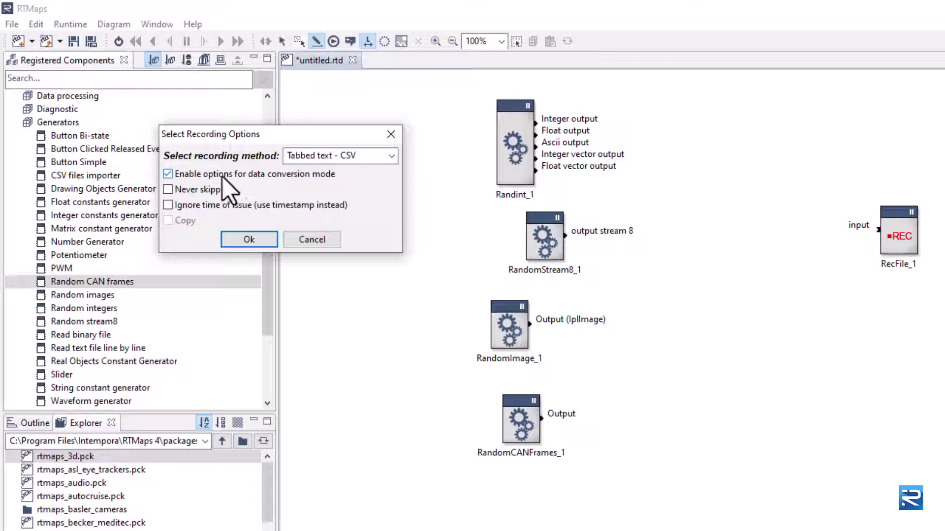
click(261, 175)
click(259, 234)
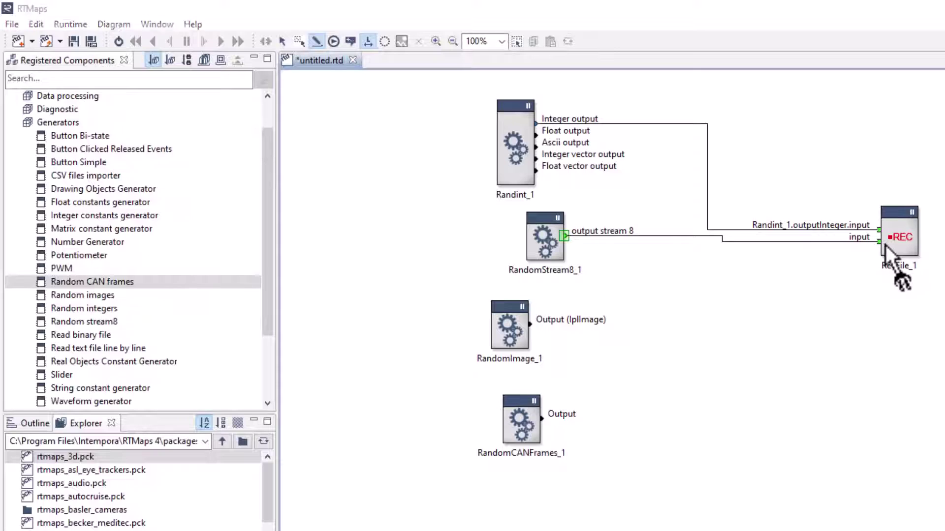
Step: Wire RandomStream8_1's output stream to RecFile_1, keeping Stream dump recording
drag(883, 244, 881, 244)
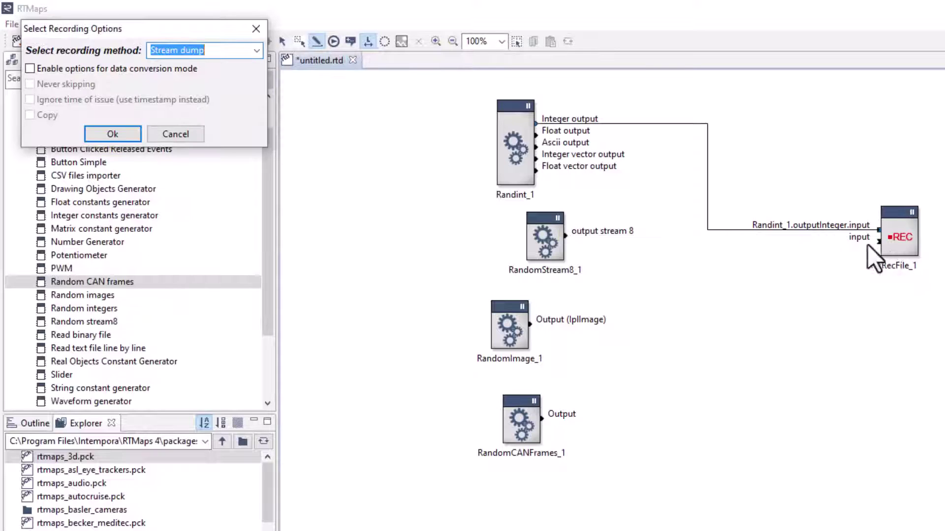
click(255, 51)
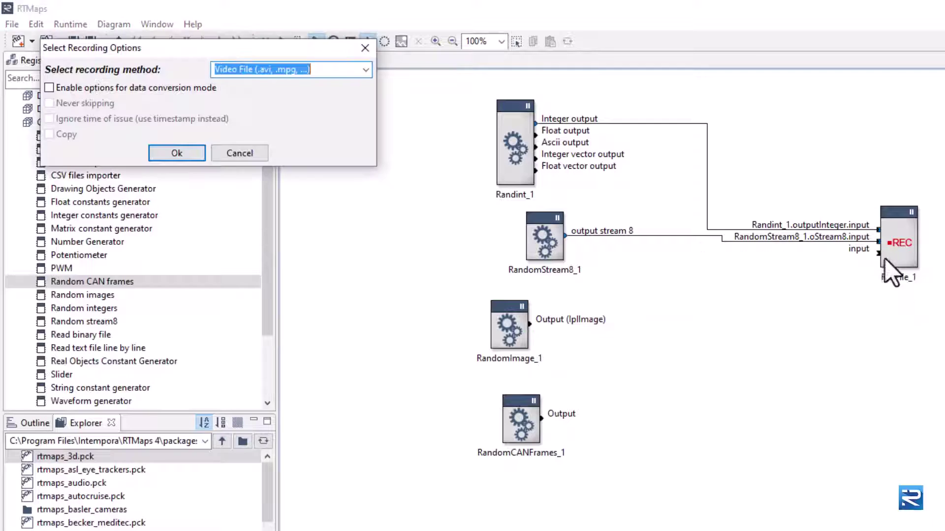
Step: Record RandomImage_1's image output as a Video File, then start wiring RandomCANFrames_1 to RecFile_1
click(363, 73)
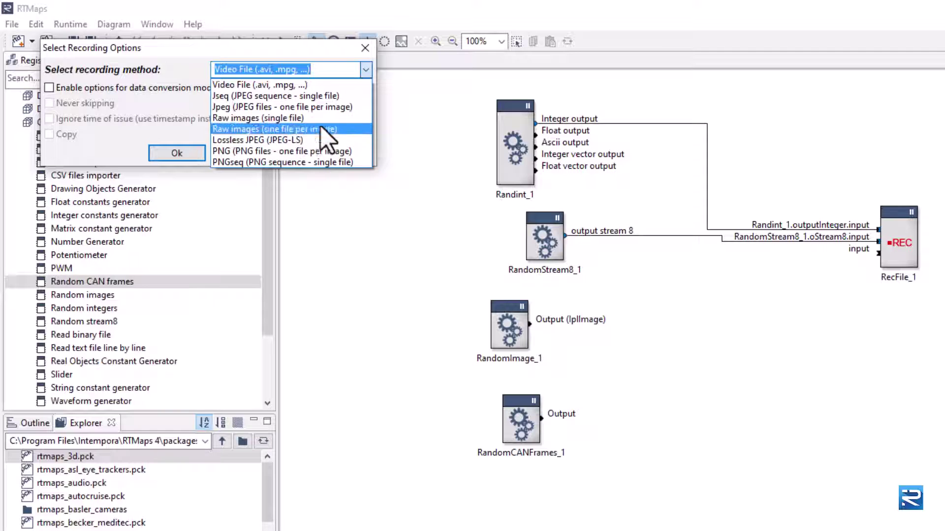
click(279, 88)
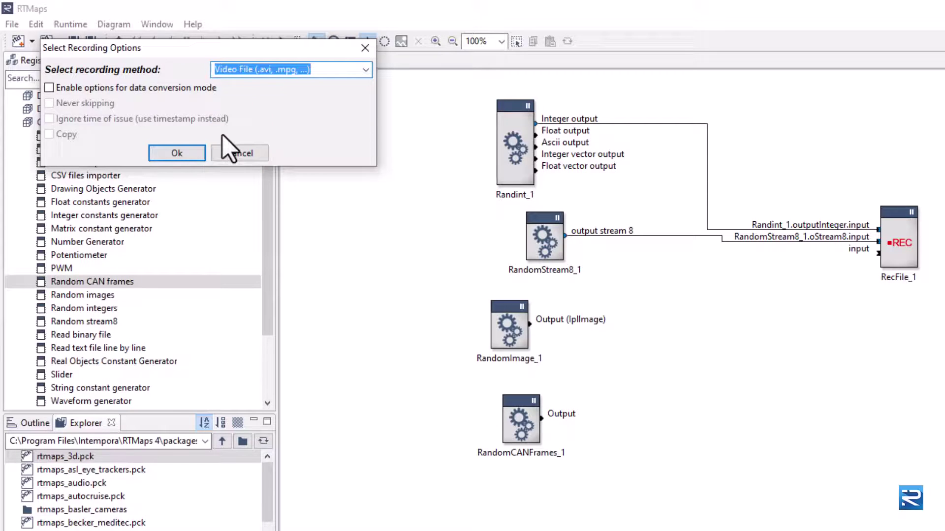
click(177, 153)
drag(539, 417, 877, 261)
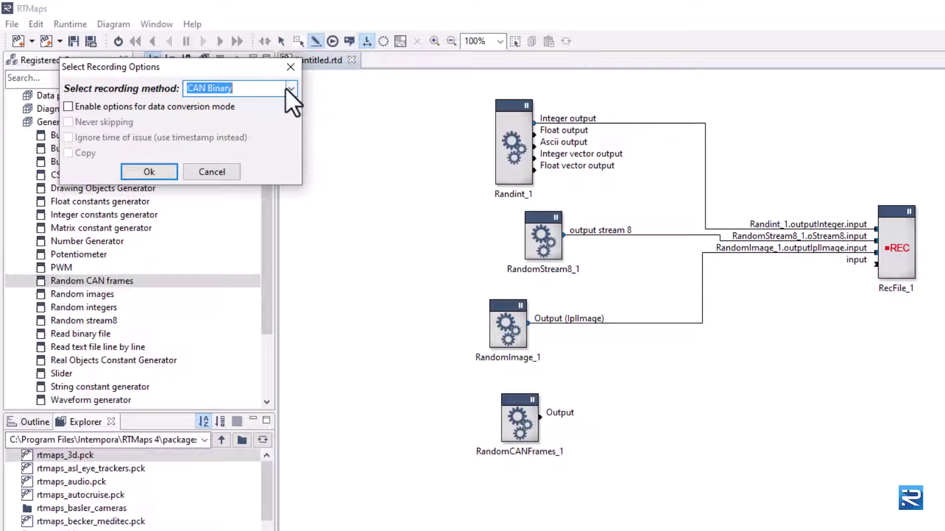
Step: Review the CAN recording methods and cancel, leaving RandomCANFrames_1 unconnected
click(291, 88)
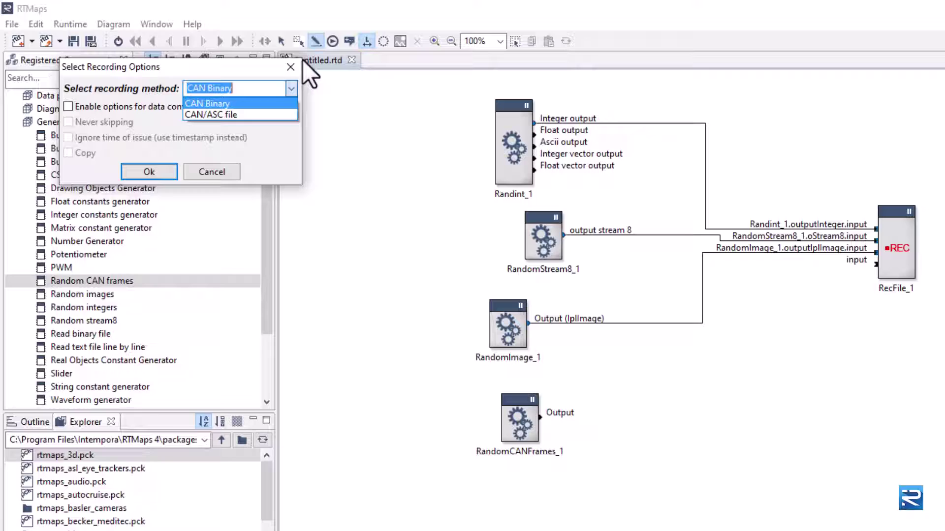
click(217, 169)
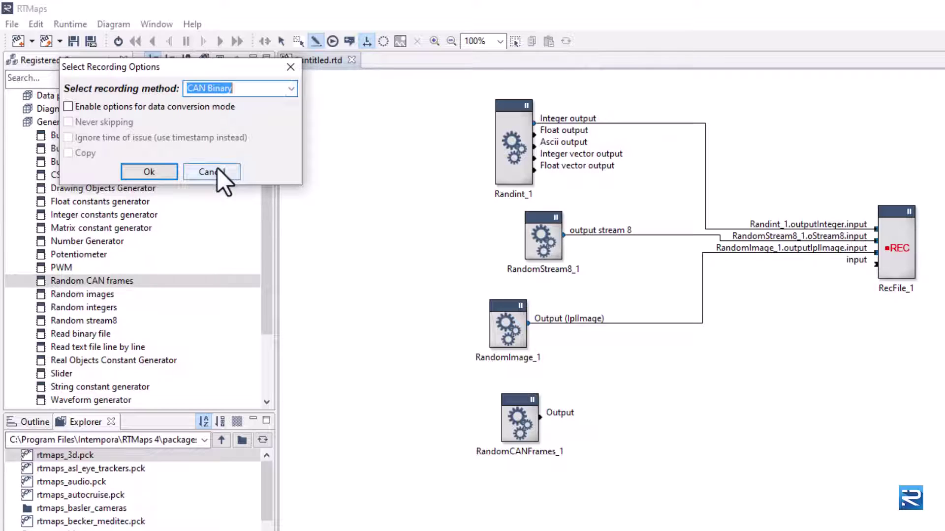
click(217, 169)
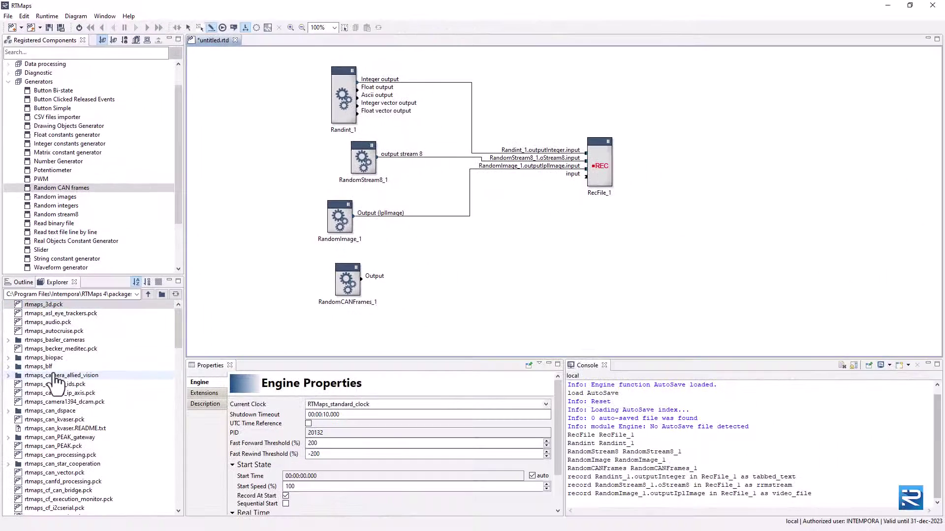
Step: Register the rtmaps_blf.pck package and check its registration lines in the Console
double_click(51, 368)
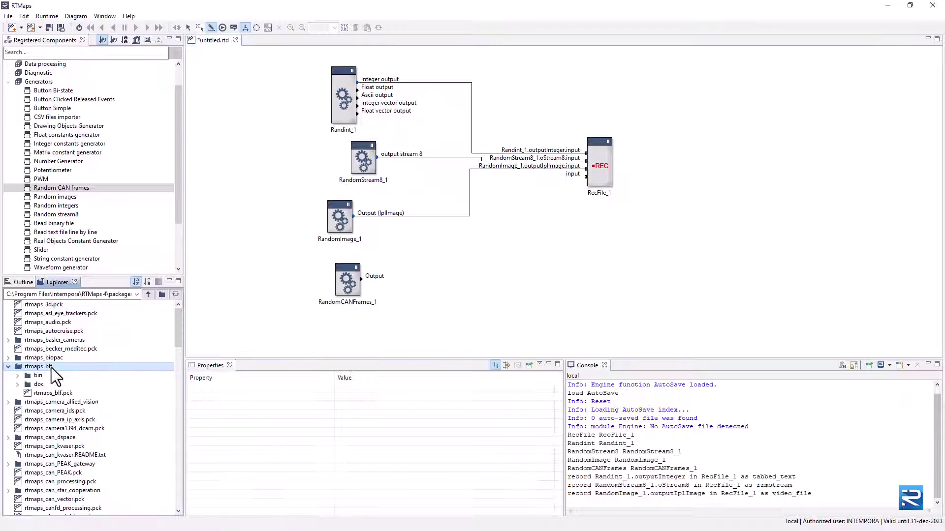
double_click(47, 393)
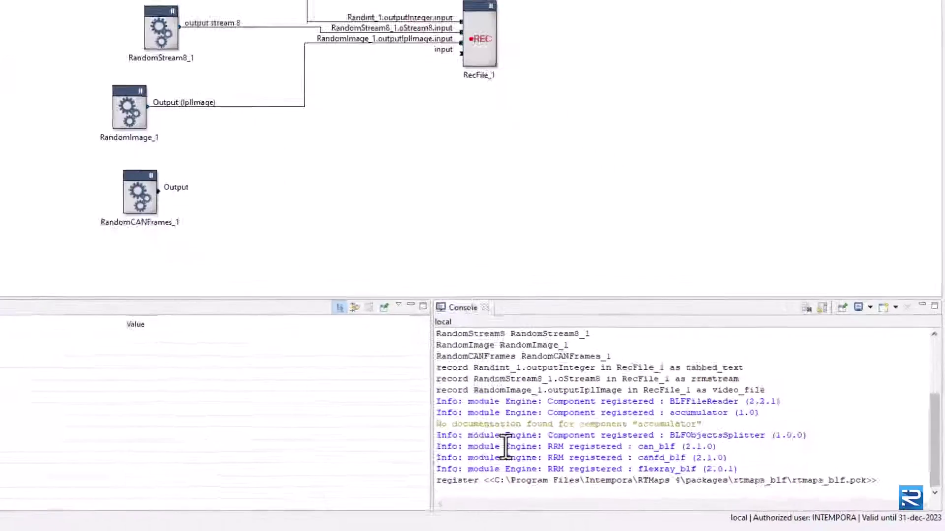
drag(505, 447, 709, 465)
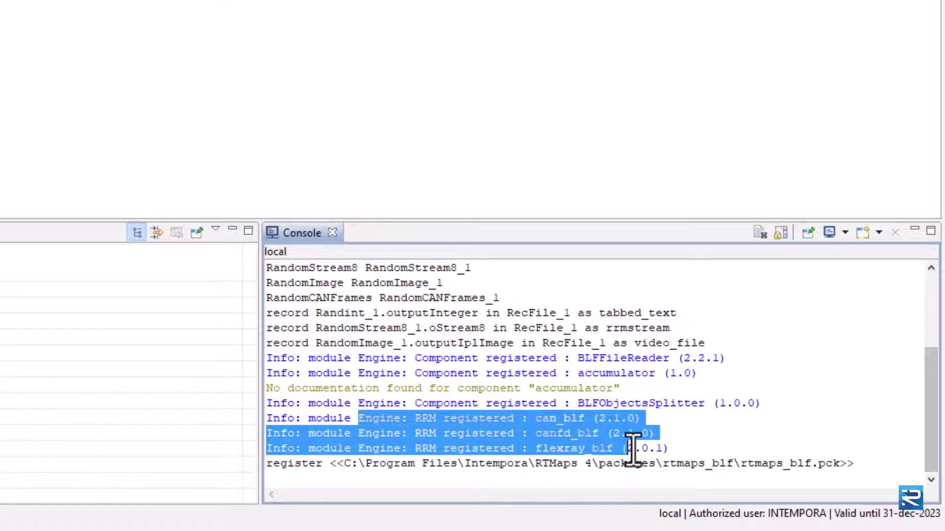
double_click(456, 448)
click(454, 448)
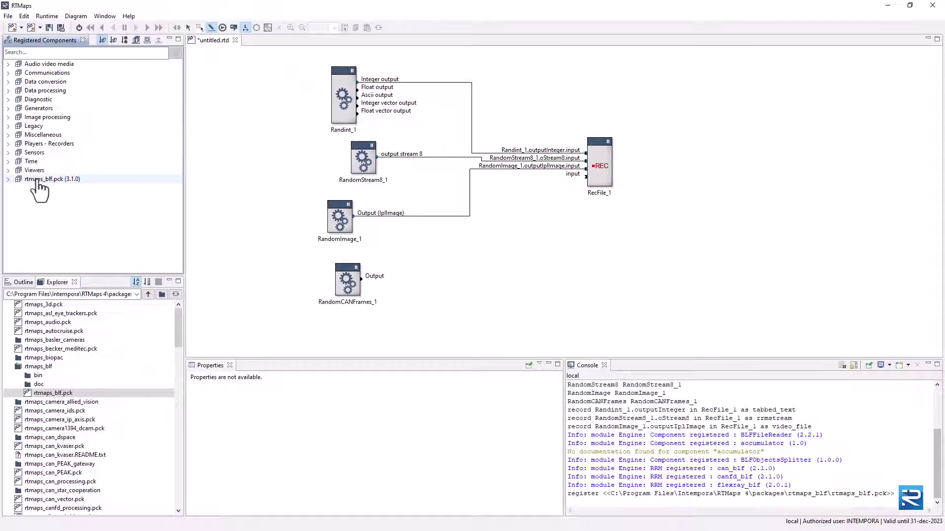
Step: List the rtmaps_blf components: accumulator, BLF file reader and BLF objects splitter
double_click(35, 181)
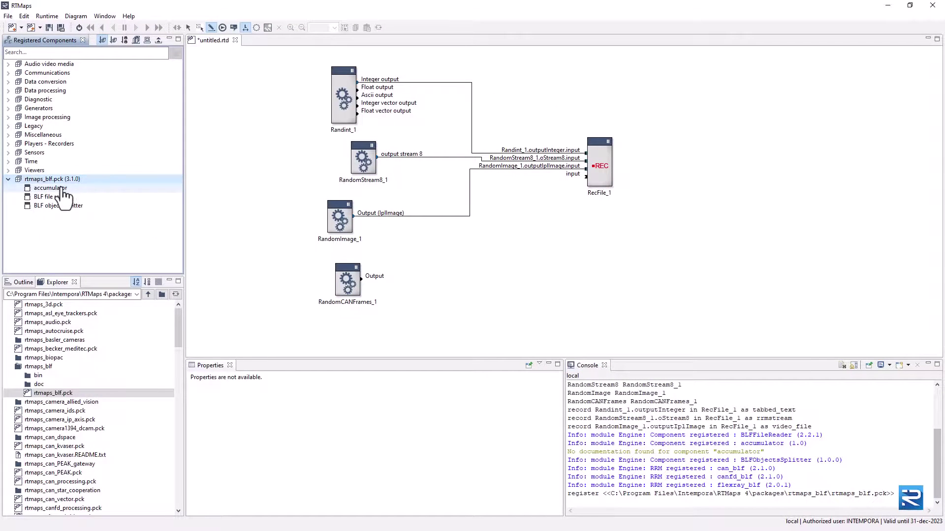
mouse_move(66, 197)
mouse_down()
mouse_move(247, 255)
mouse_move(433, 253)
mouse_up()
Step: Wire RandomCANFrames_1 to RecFile_1 as a CAN BLF file, then register rtmaps_mdf4_processing.pck
drag(361, 278, 590, 180)
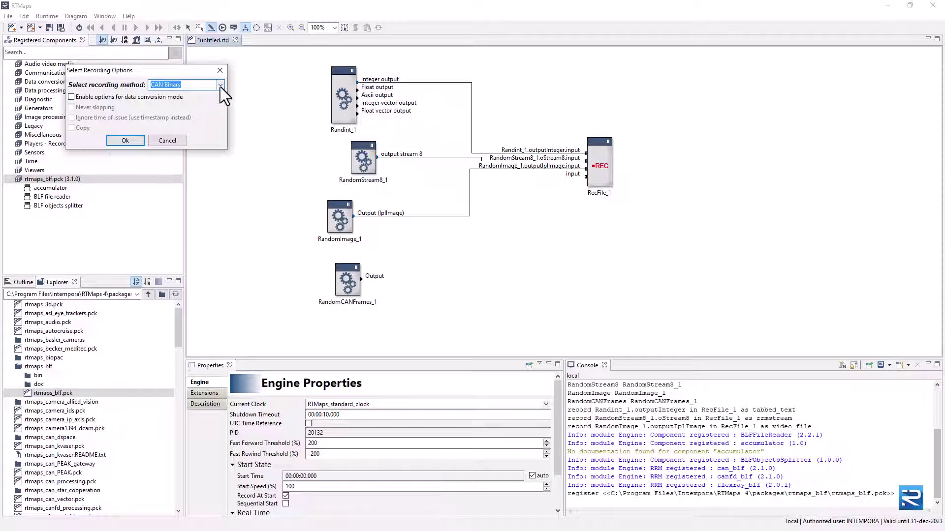
click(221, 86)
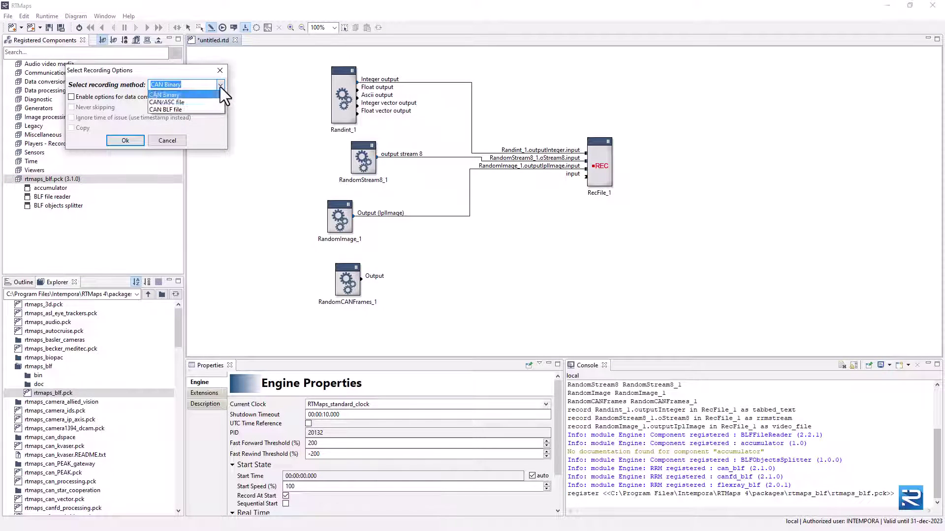
click(194, 110)
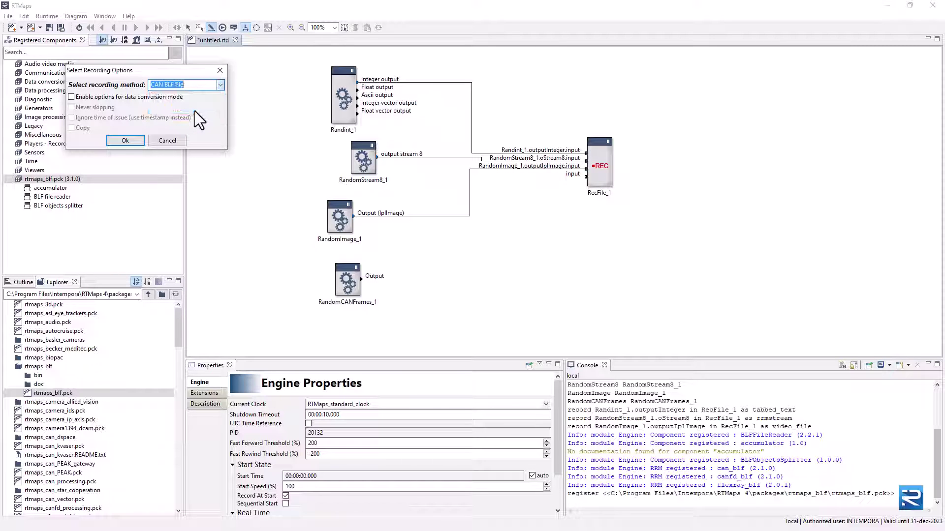
click(134, 139)
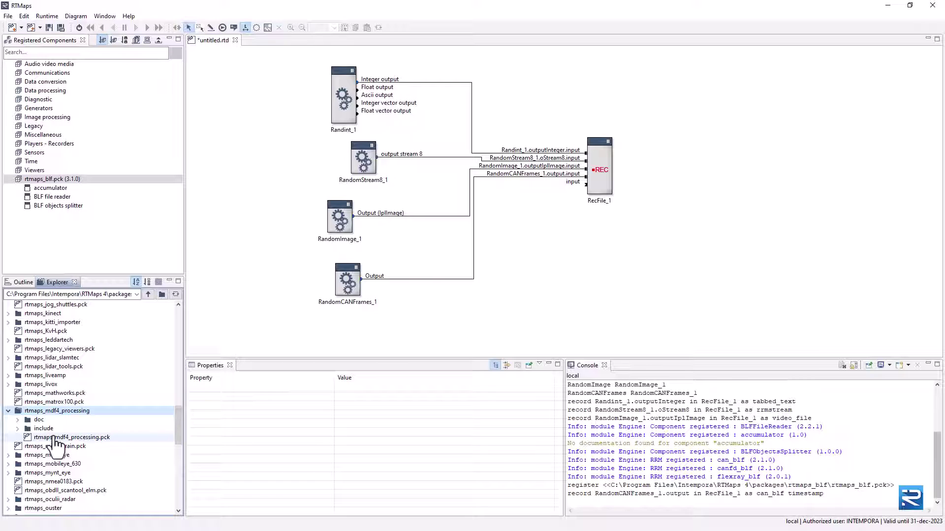
double_click(54, 438)
Step: Add an MDF4 Exporter below RecFile_1 and wire RandomCANFrames_1's output to its channel_1
click(102, 216)
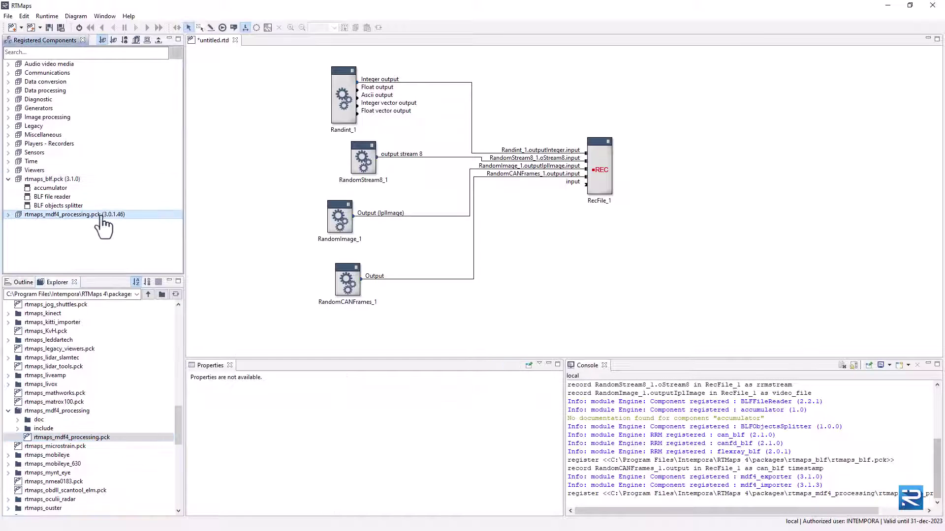
double_click(103, 219)
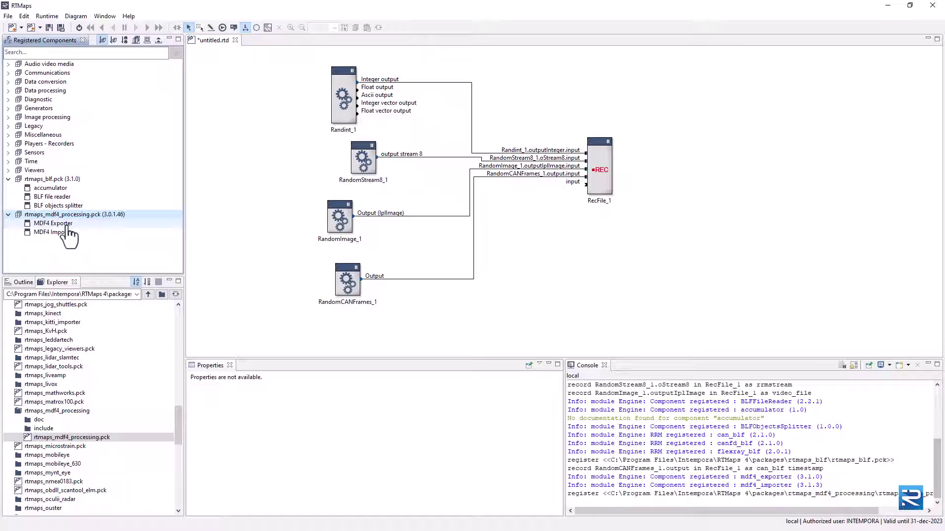
drag(54, 224, 584, 248)
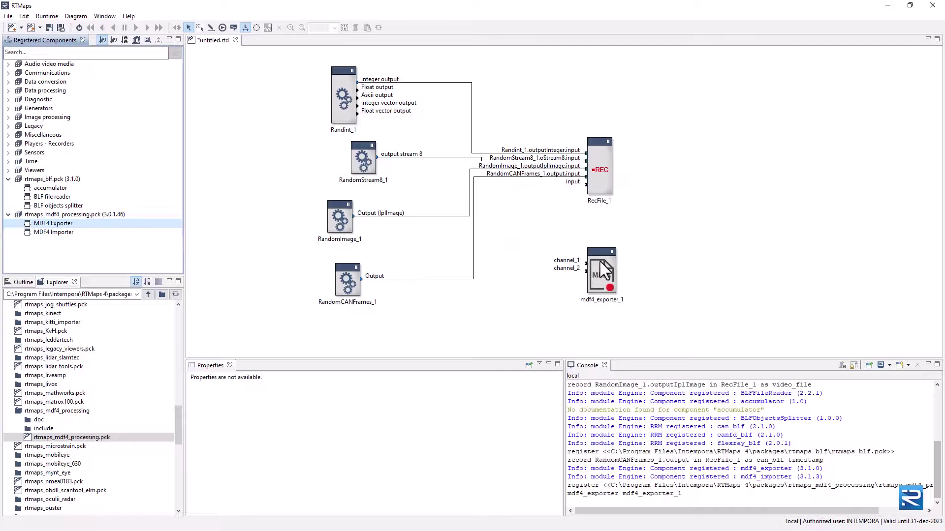
click(411, 298)
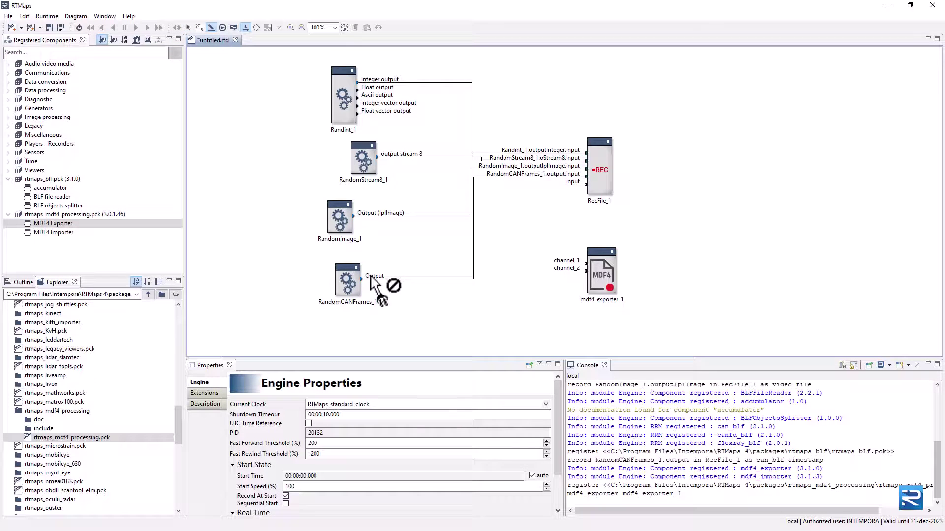
drag(371, 279, 595, 263)
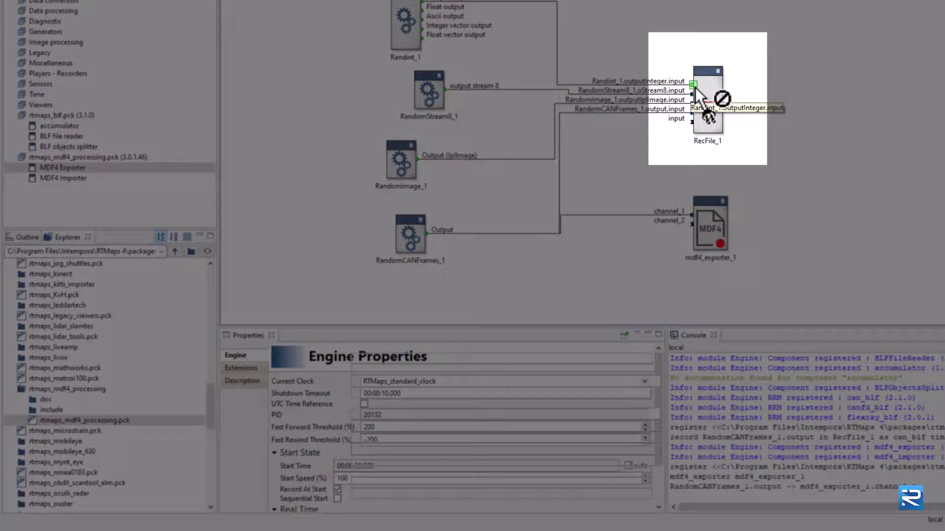
Step: Inspect the recording settings of the integer, stream8 and image inputs of RecFile_1
click(695, 87)
drag(696, 88, 435, 289)
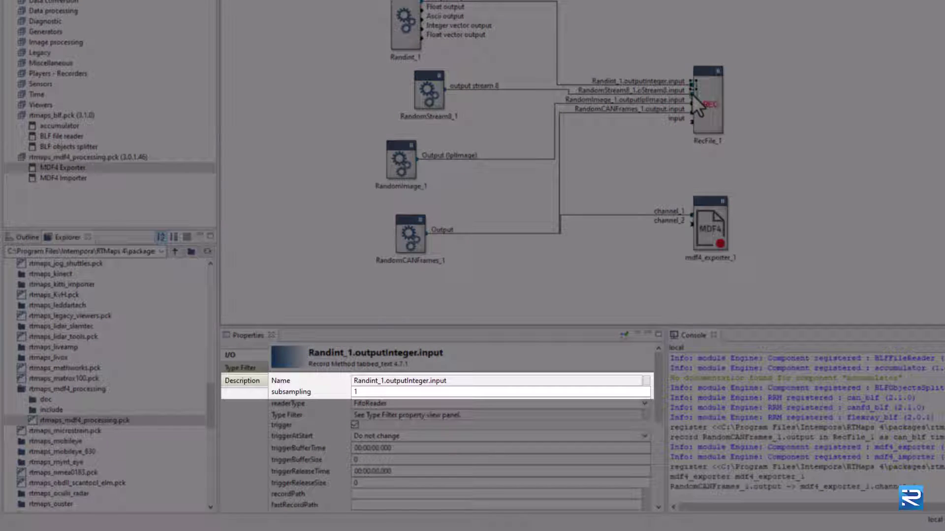
drag(695, 96, 696, 99)
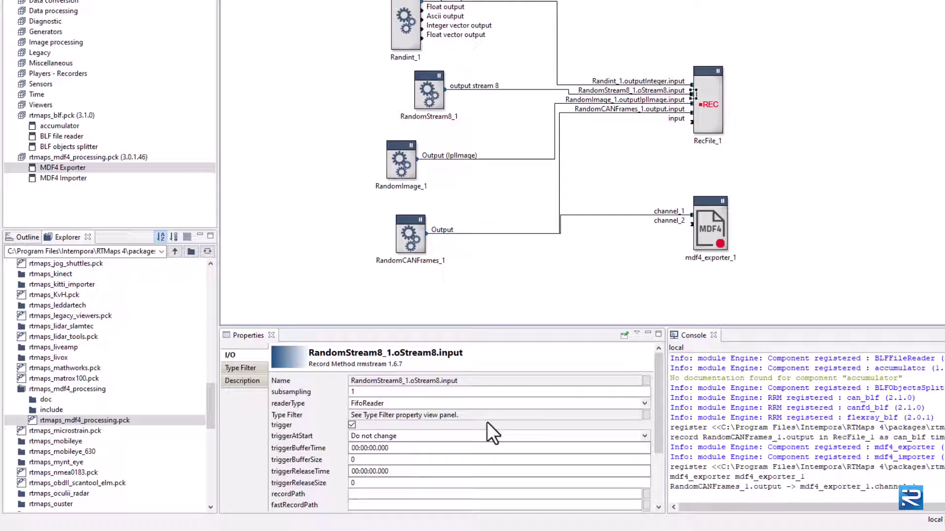
scroll(486, 422, down, 1)
scroll(487, 422, down, 2)
scroll(490, 423, down, 1)
scroll(490, 423, up, 1)
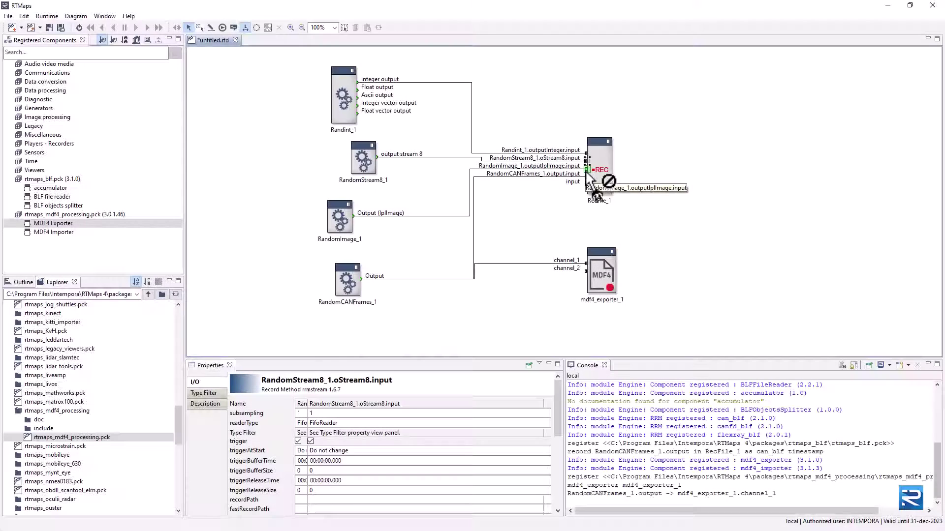
click(587, 169)
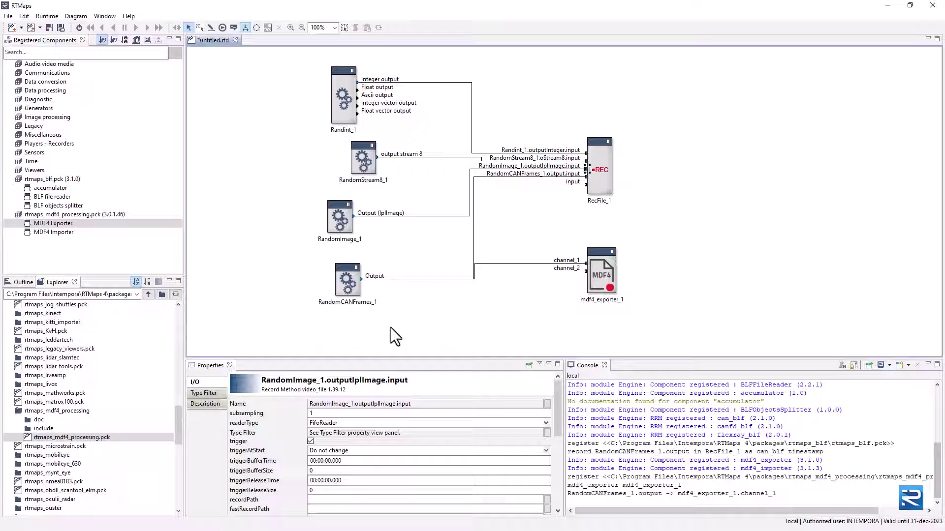
scroll(406, 465, down, 2)
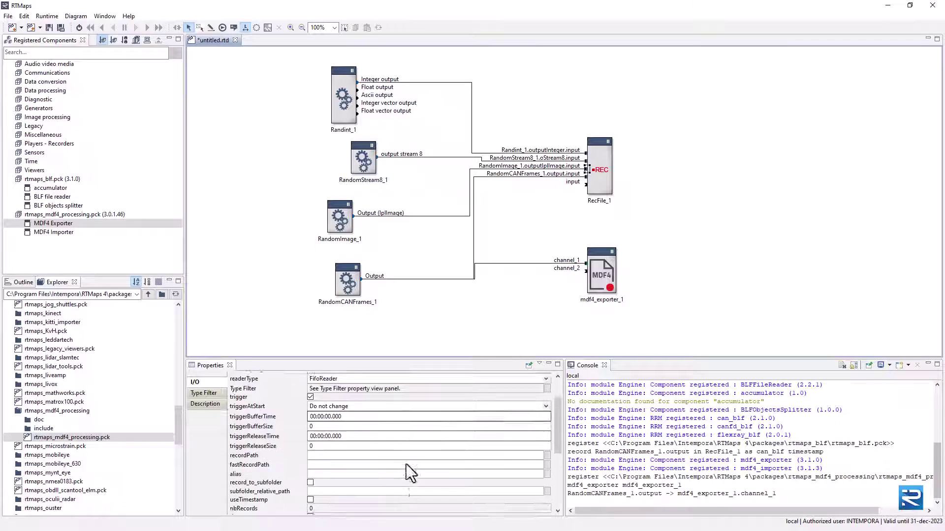
scroll(406, 464, down, 2)
scroll(405, 472, down, 2)
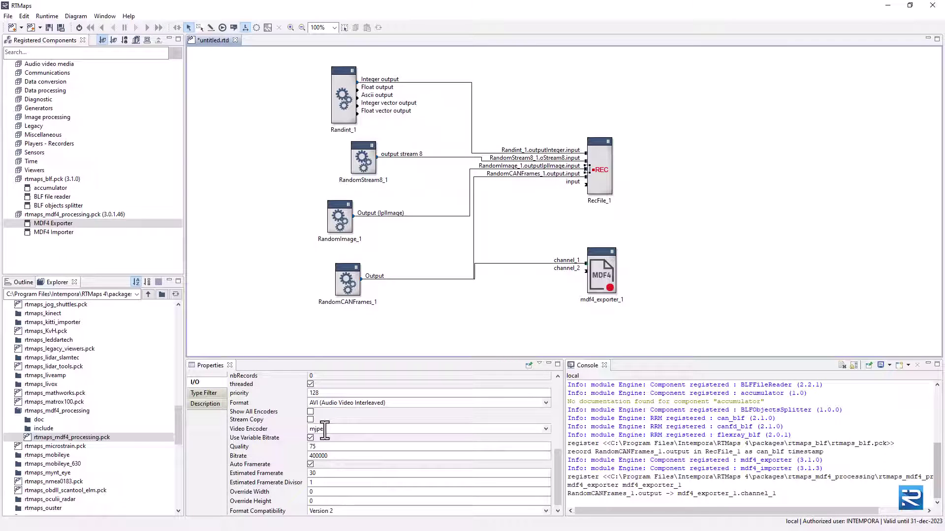
Step: Toggle Show All Encoders on and off, then view RecFile_1's settings and its output Path
click(311, 412)
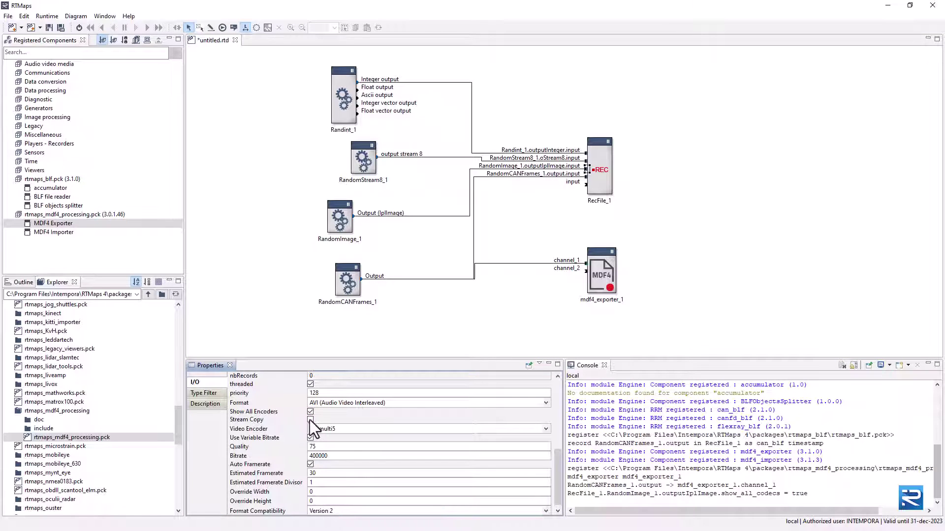
click(311, 413)
click(604, 172)
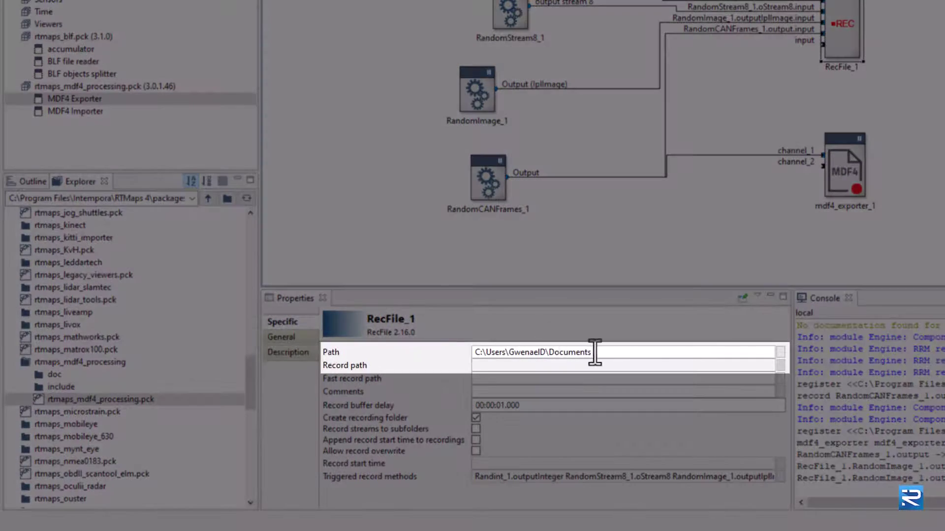
drag(597, 353, 473, 352)
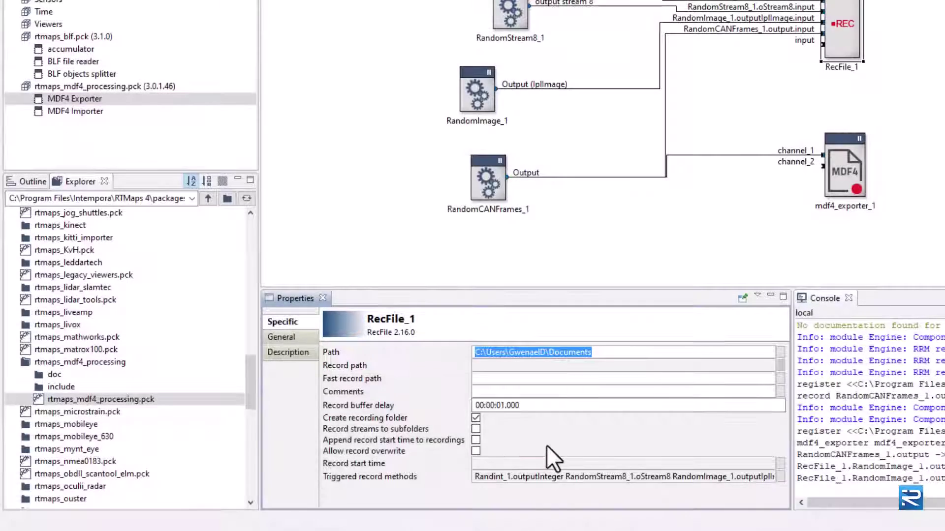
Step: Inspect mdf4_exporter_1's output directory setting, then remove the block from the diagram
click(600, 271)
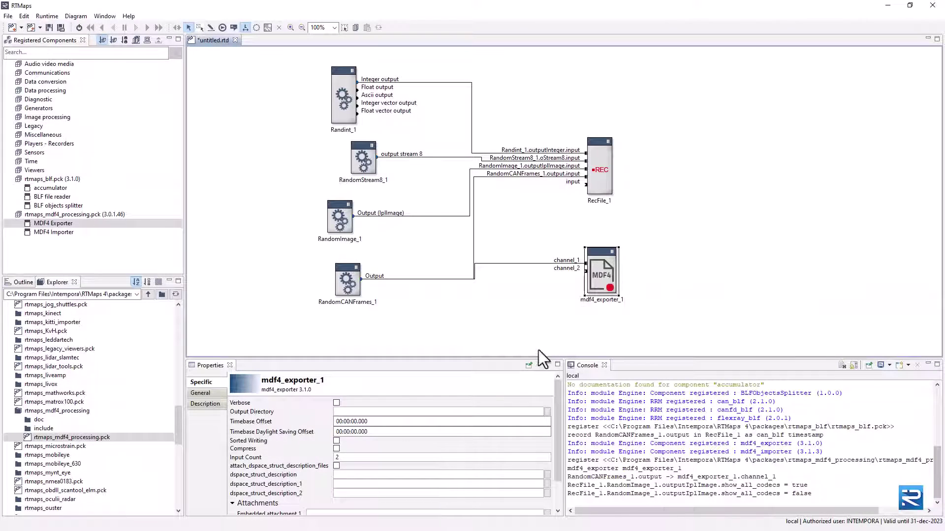
click(383, 411)
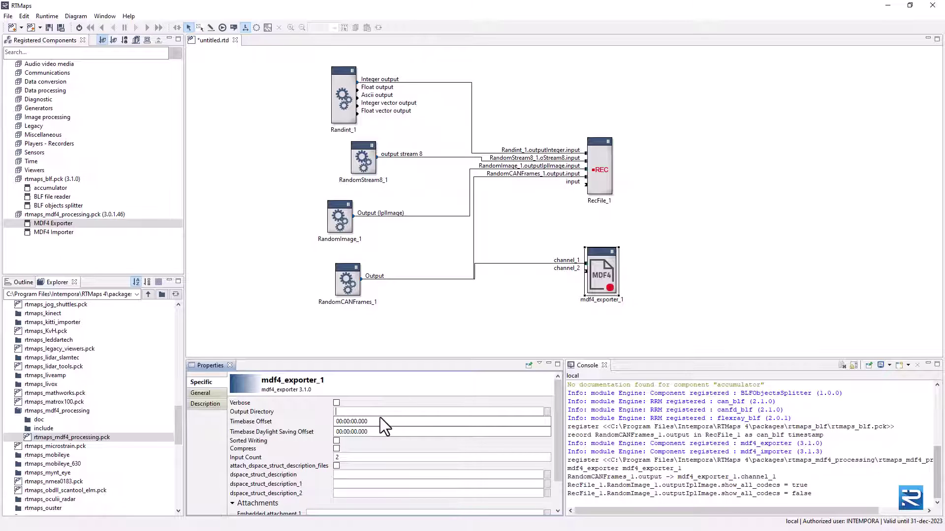
scroll(380, 417, down, 1)
scroll(380, 419, down, 1)
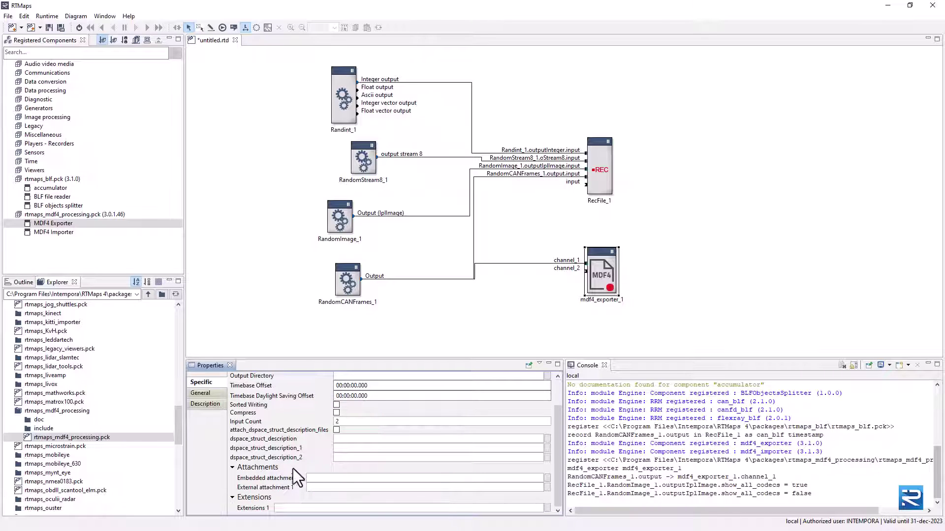
scroll(384, 450, up, 2)
key(Delete)
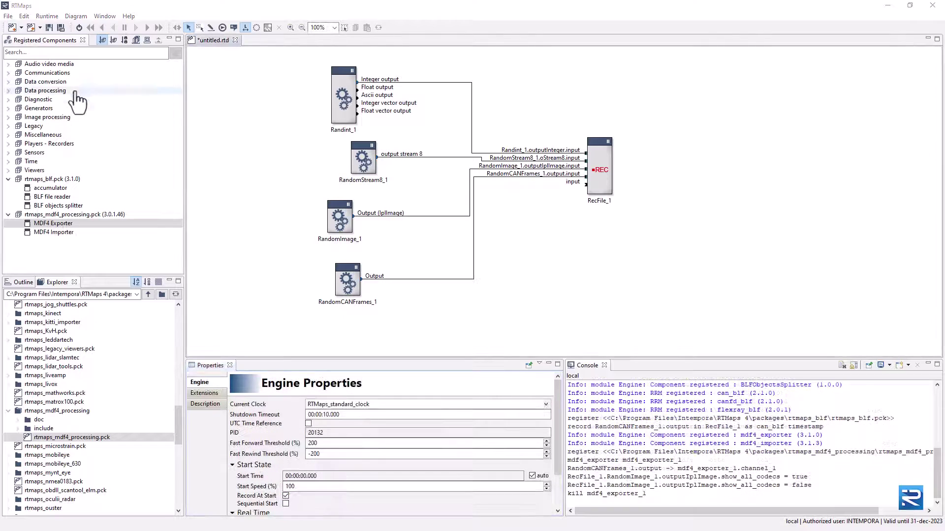
Step: Run the diagram to record data, then shut it down to finish the RecFile_1 recording
click(79, 27)
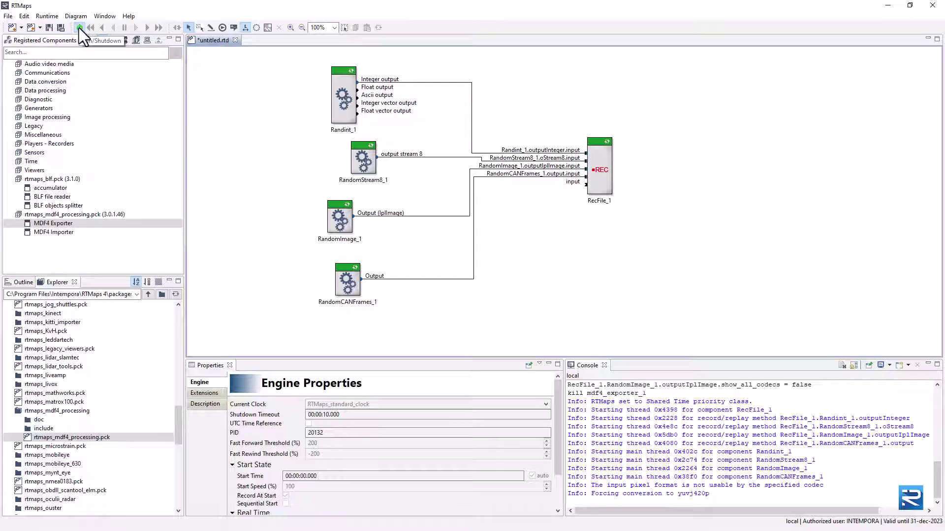
click(79, 27)
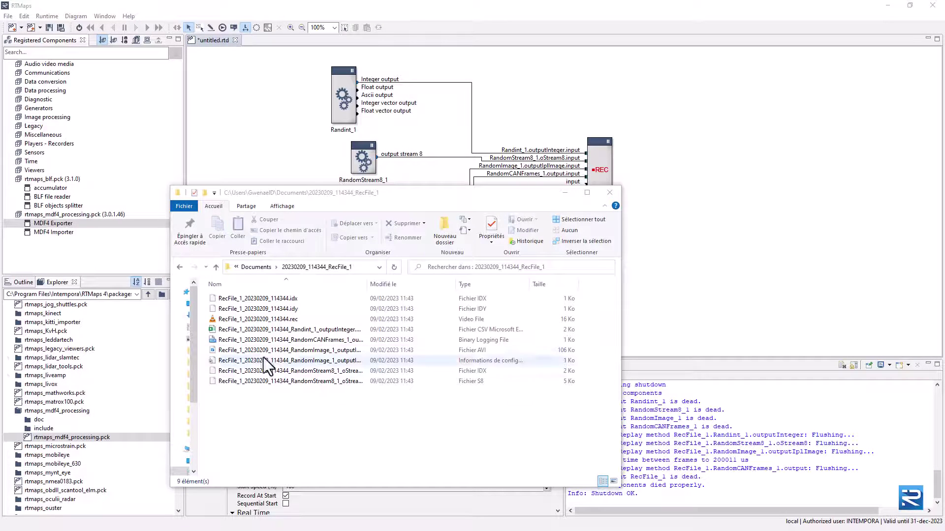
Step: Review the .rec, .idx and .idy outputs and open the .rec file in Notepad++
click(272, 322)
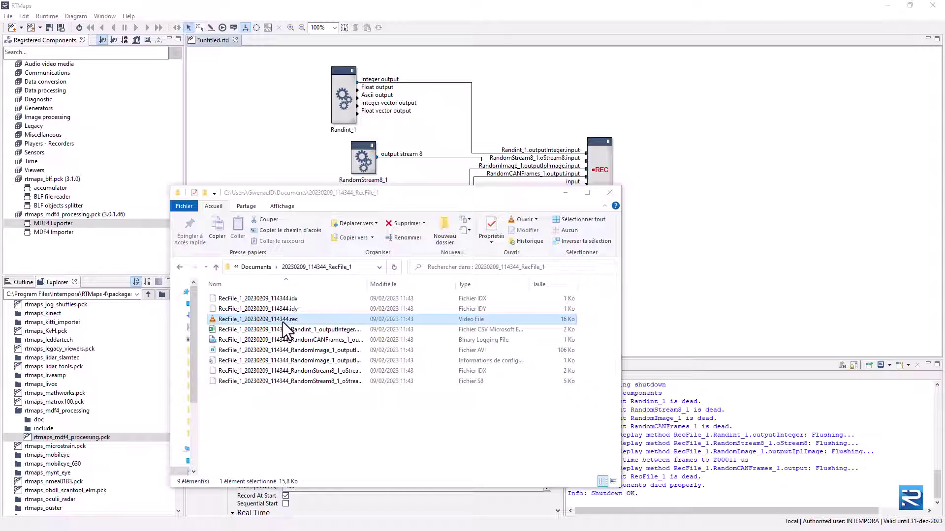
click(293, 303)
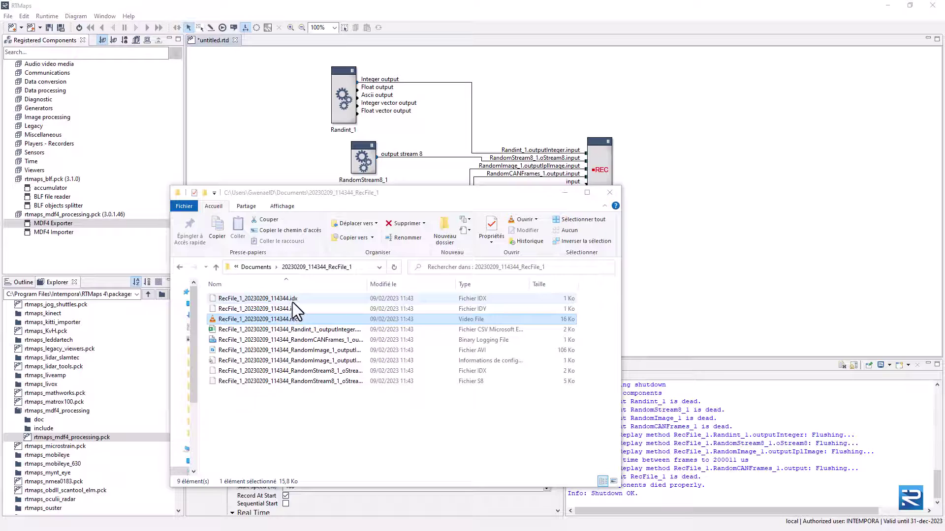
click(292, 306)
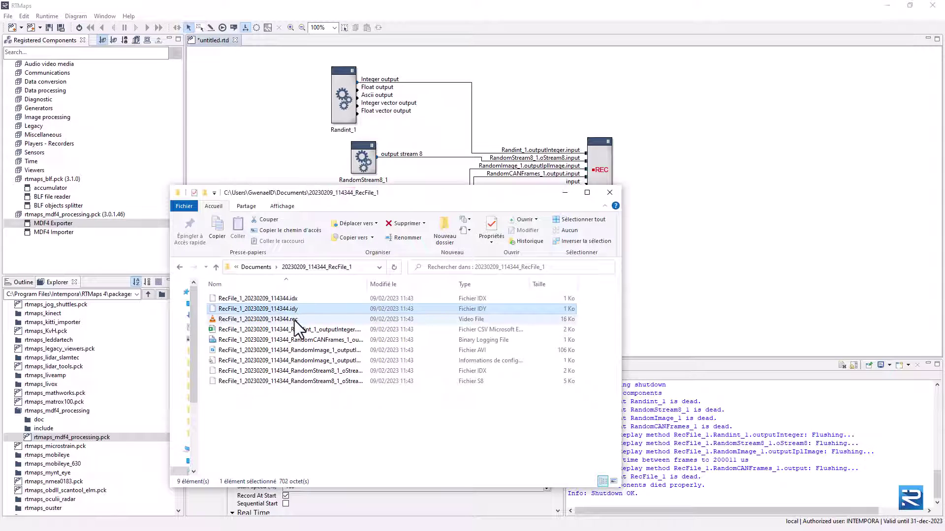
click(296, 322)
right_click(294, 320)
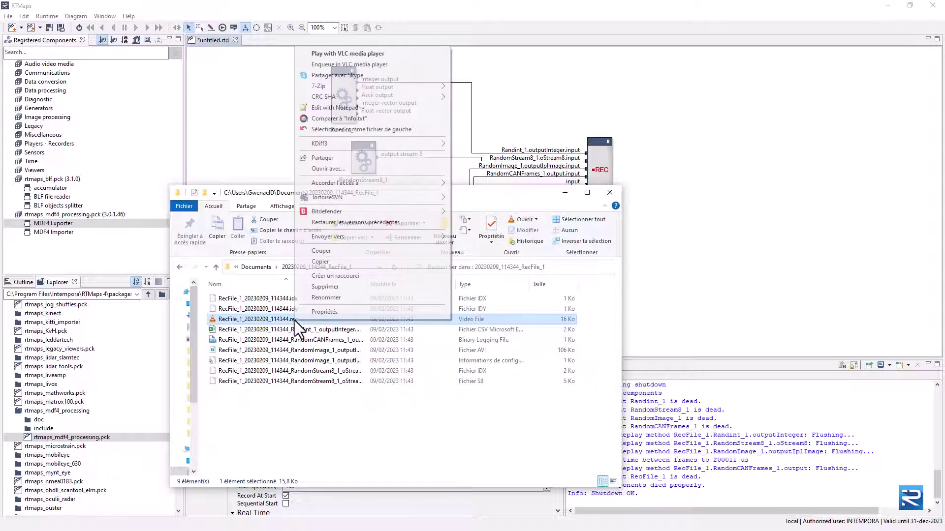
click(346, 107)
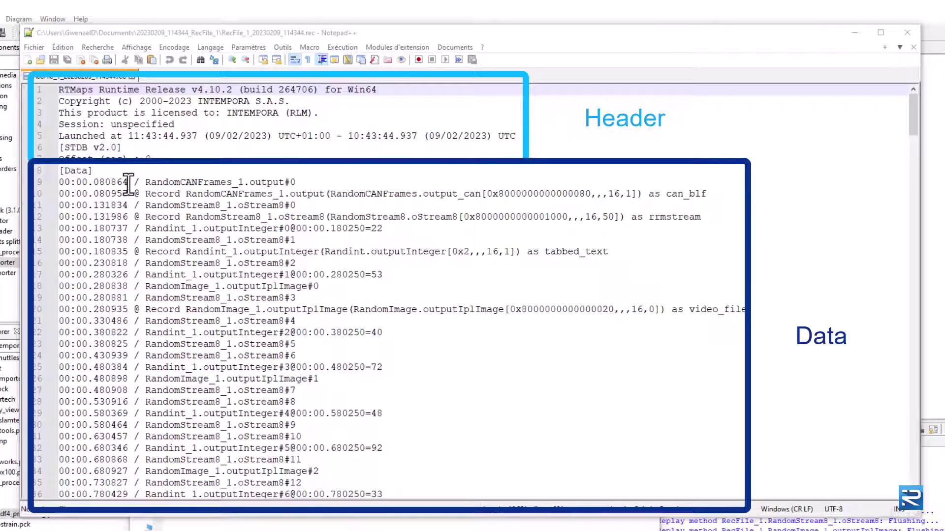
drag(127, 183, 77, 186)
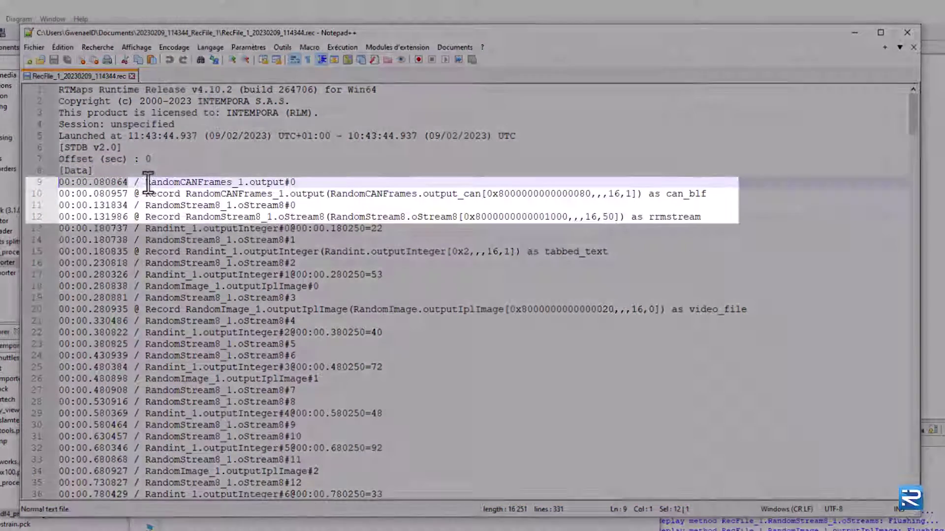
drag(145, 183, 243, 182)
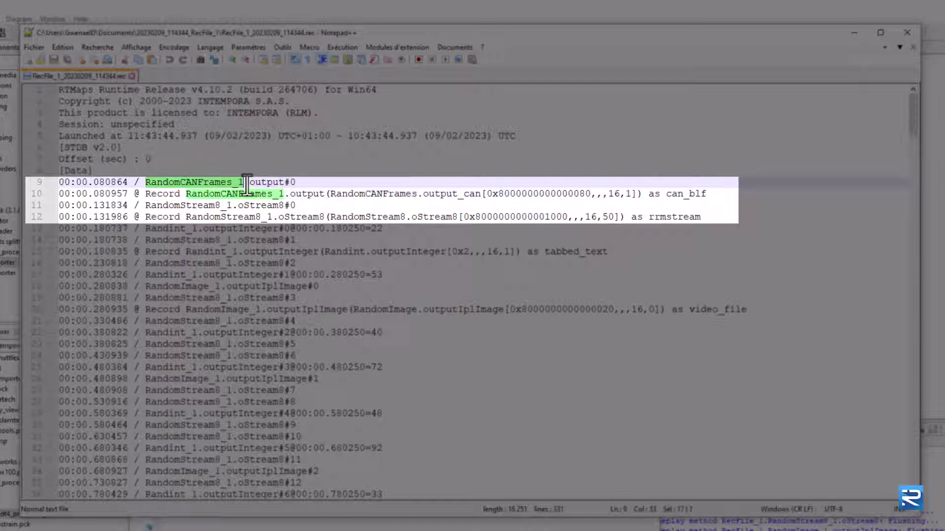
double_click(292, 182)
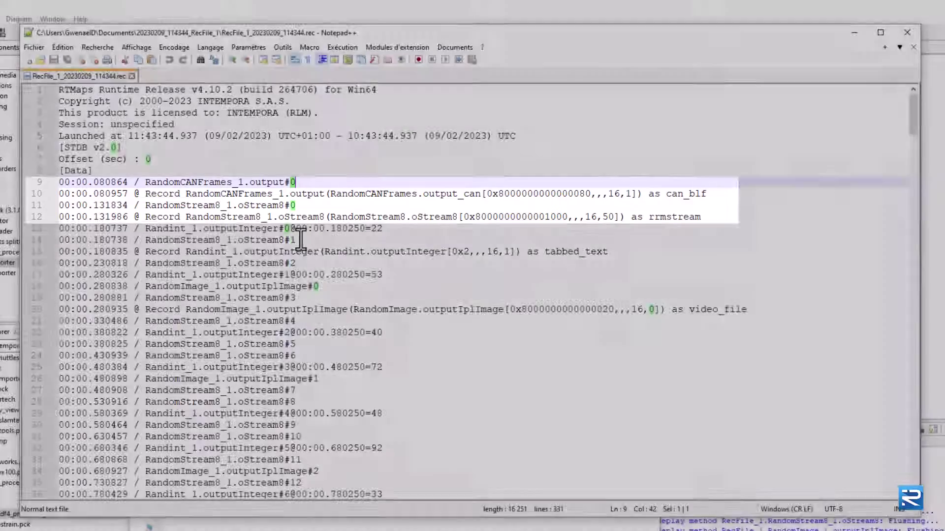
click(299, 239)
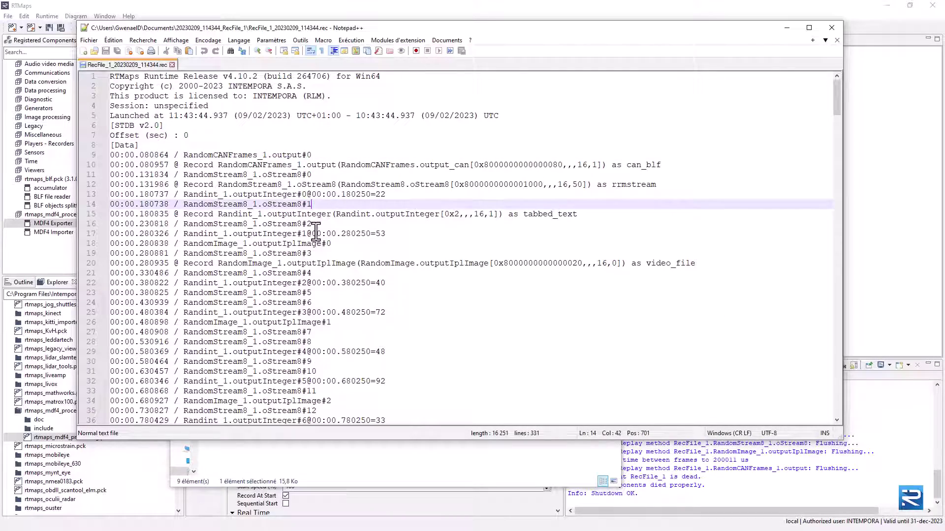
click(316, 225)
click(320, 253)
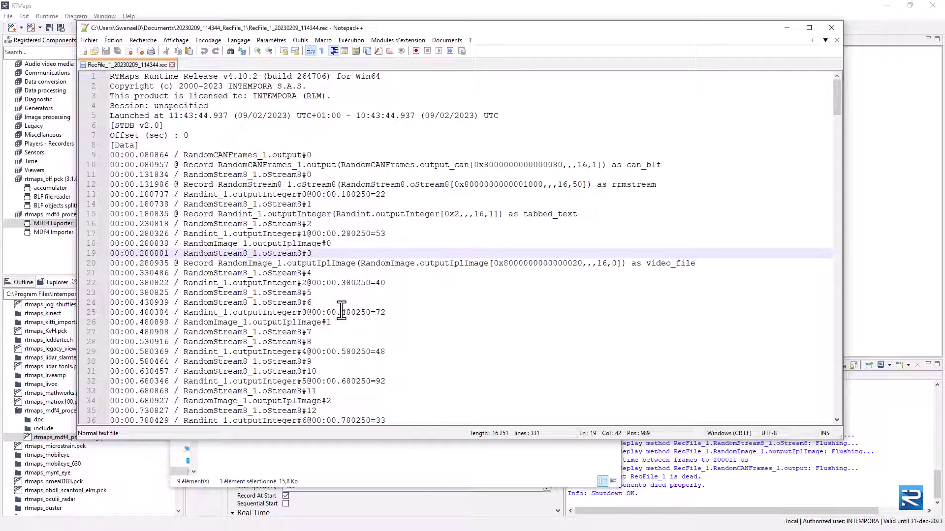
click(720, 266)
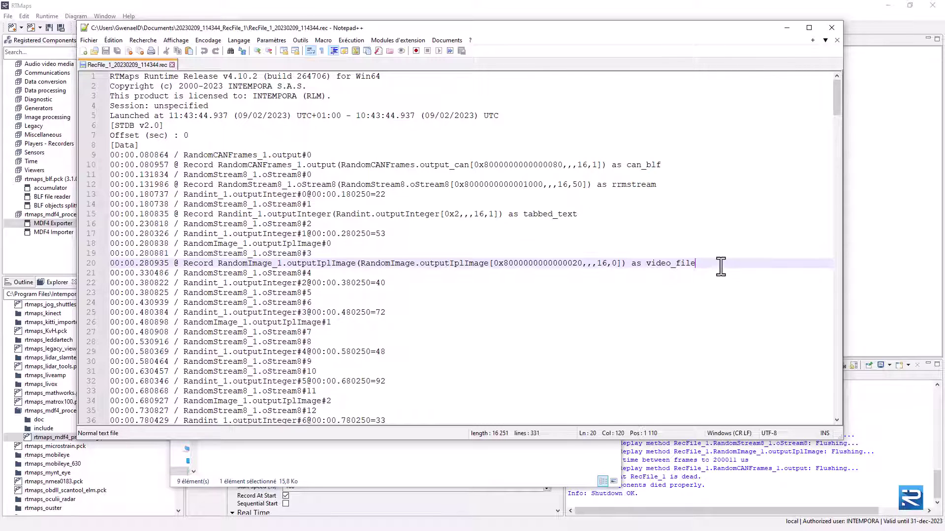